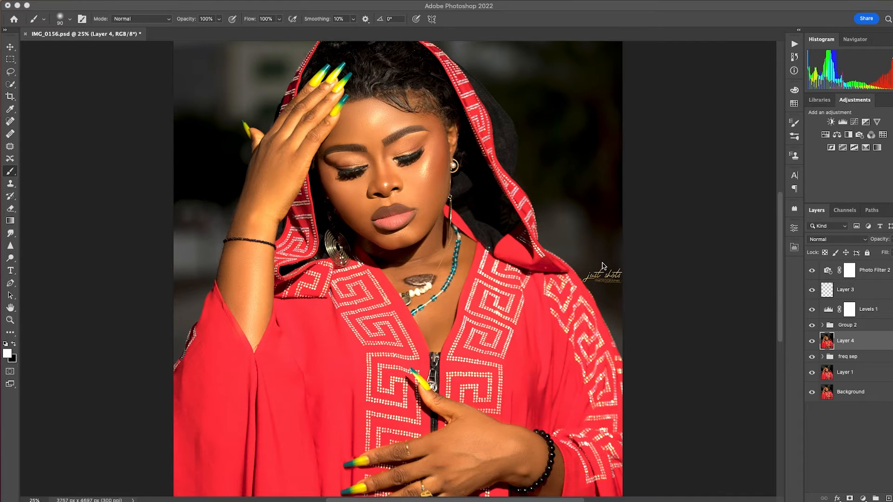
Hide every layer and group above the Background in IMG_0156.psd, from Photo Filter 2 down to Layer 1.
left_click(811, 271)
left_click(812, 290)
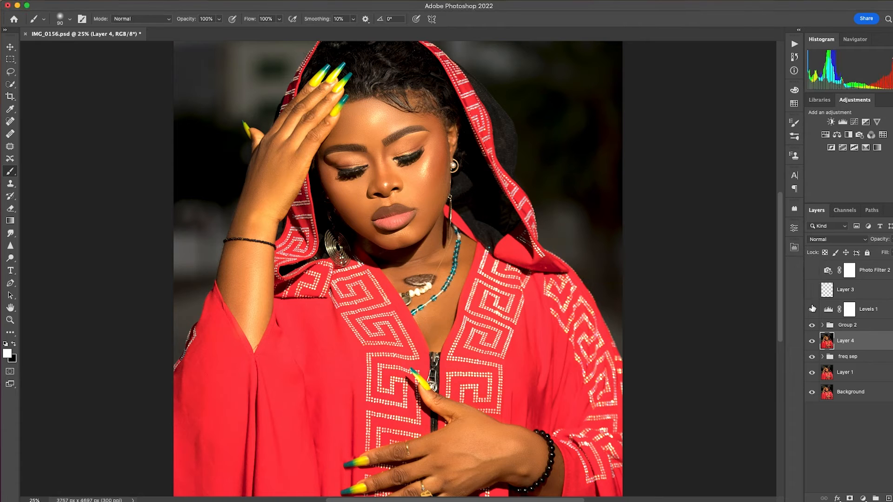
left_click_drag(813, 308, 812, 326)
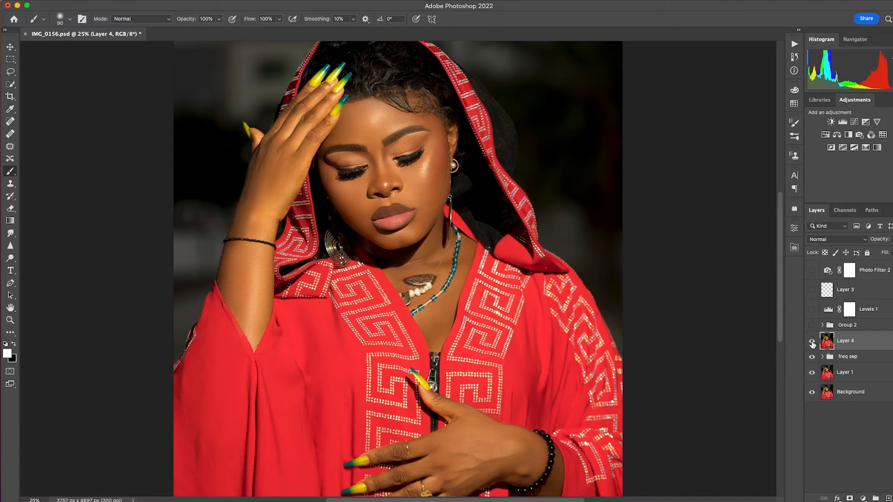
left_click(812, 342)
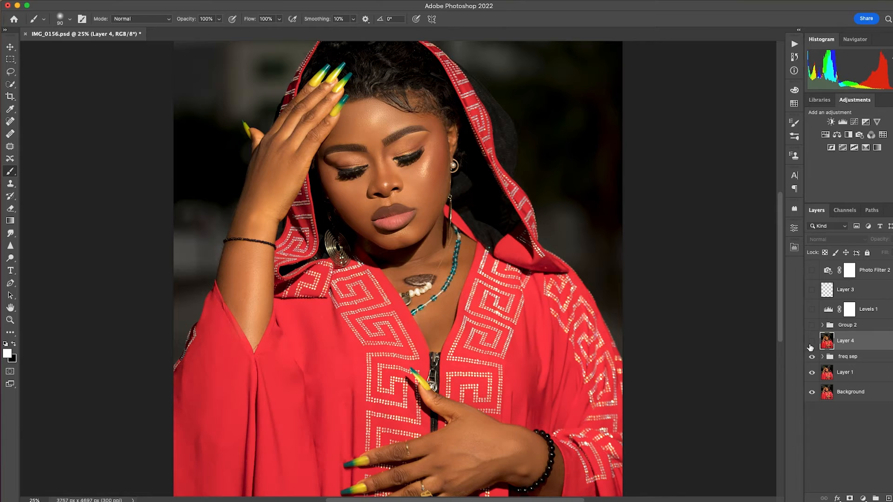
left_click(812, 356)
left_click(812, 373)
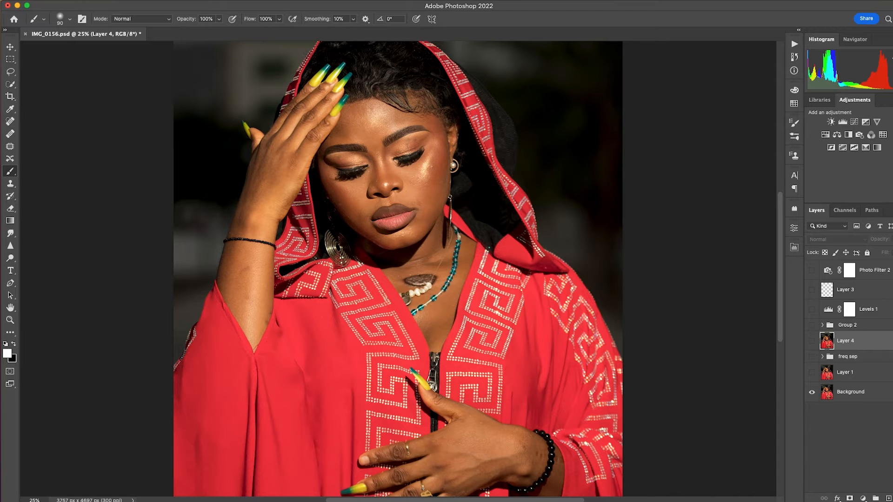
Switch to Finder and open the raw photo IMG_0156.CR2.
left_click(54, 487)
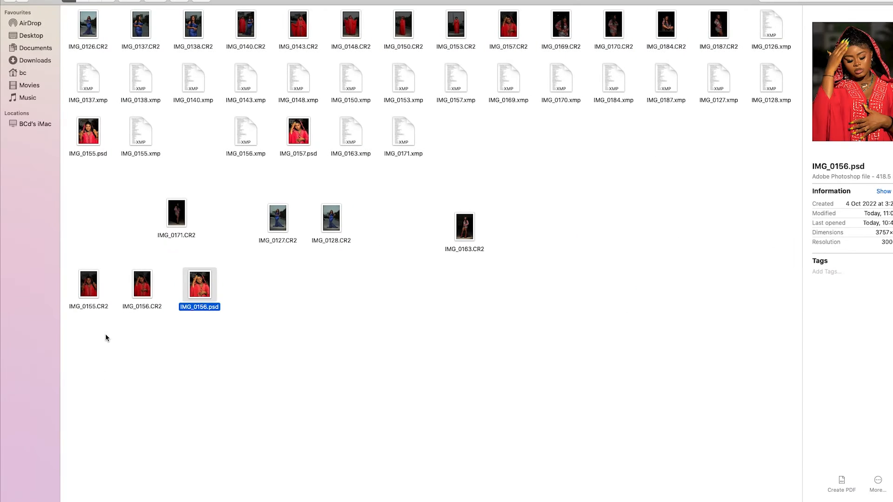
double_click(144, 285)
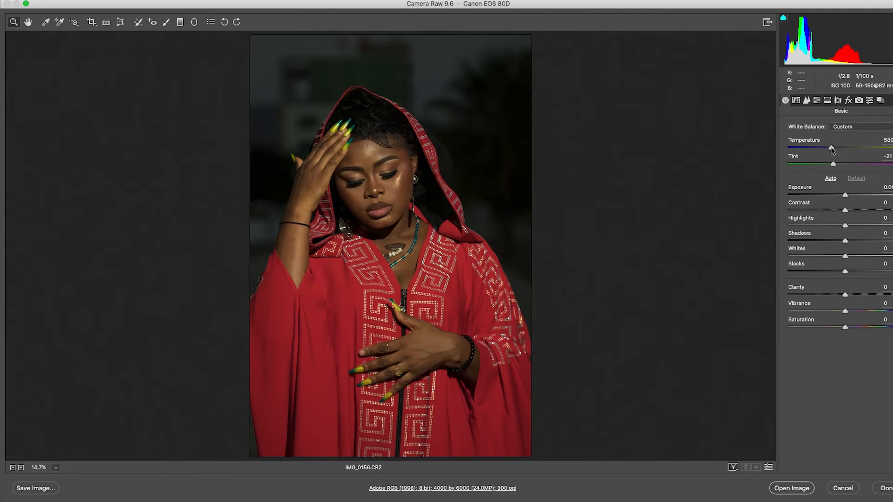
Set the raw photo's white balance to a Temperature of 6900 and a Tint of -2.
left_click_drag(832, 149, 833, 148)
left_click(884, 140)
type("6900")
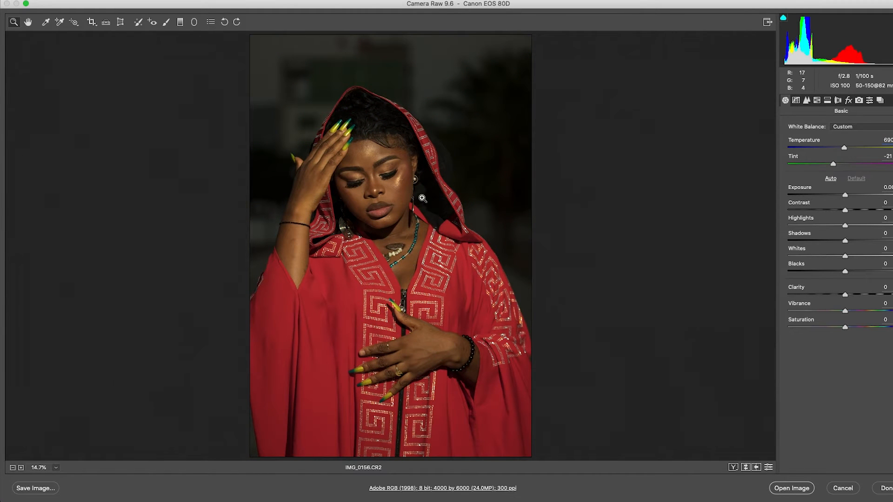
left_click(835, 164)
left_click(842, 164)
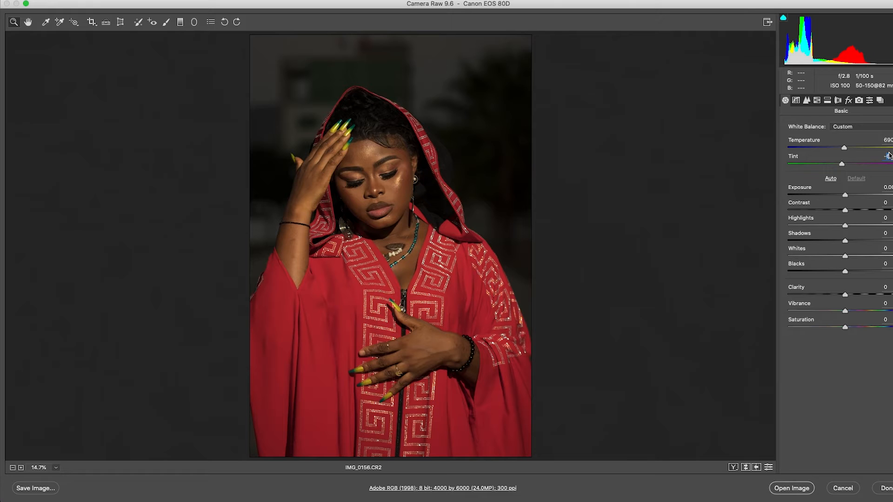
type("-2")
key("BackSpace")
key("BackSpace")
key("BackSpace")
type("-2")
Raise the raw photo's Exposure moderately and set Highlights to +8 and Blacks to -18.
left_click_drag(845, 194, 856, 199)
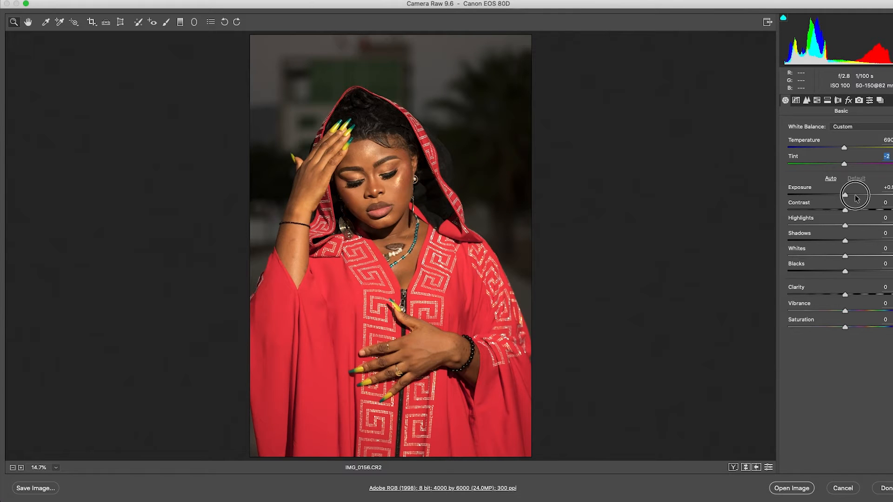
left_click_drag(856, 197, 855, 198)
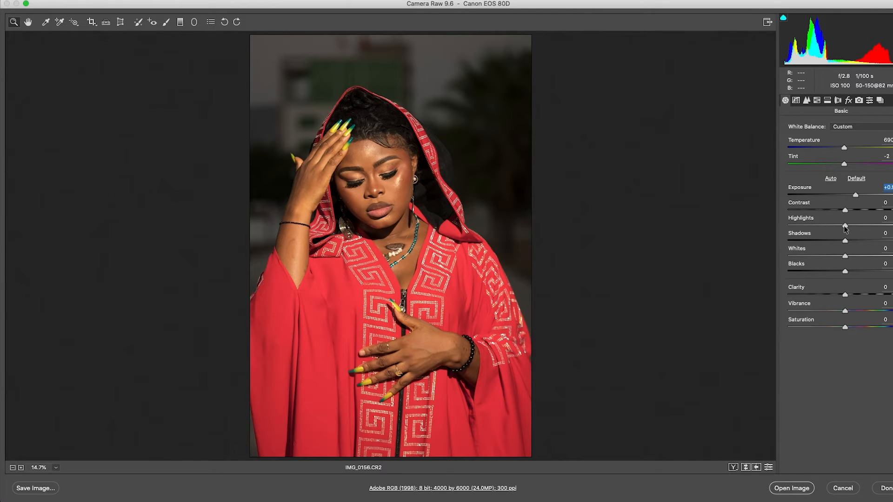
left_click_drag(845, 227, 849, 227)
left_click_drag(845, 273, 834, 274)
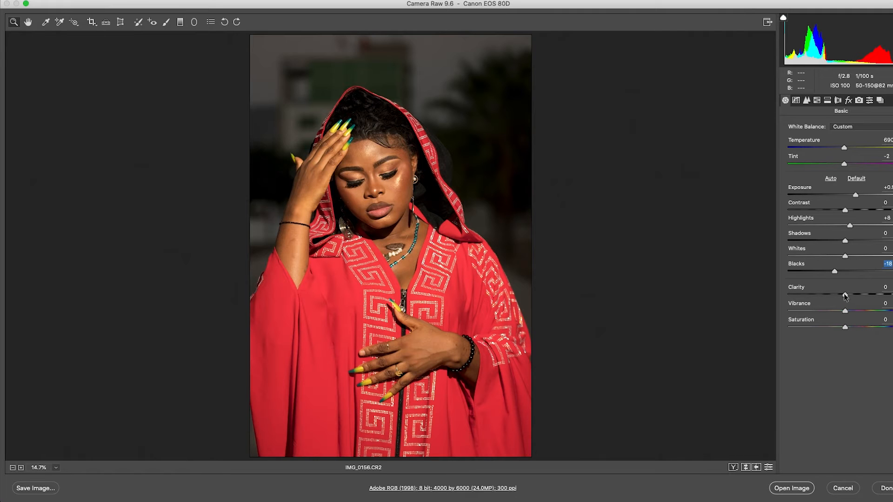
Raise Clarity and Vibrance slightly, check the before/after comparison, and open the developed photo in Photoshop.
left_click_drag(844, 294, 848, 297)
left_click_drag(845, 311, 846, 312)
left_click(733, 468)
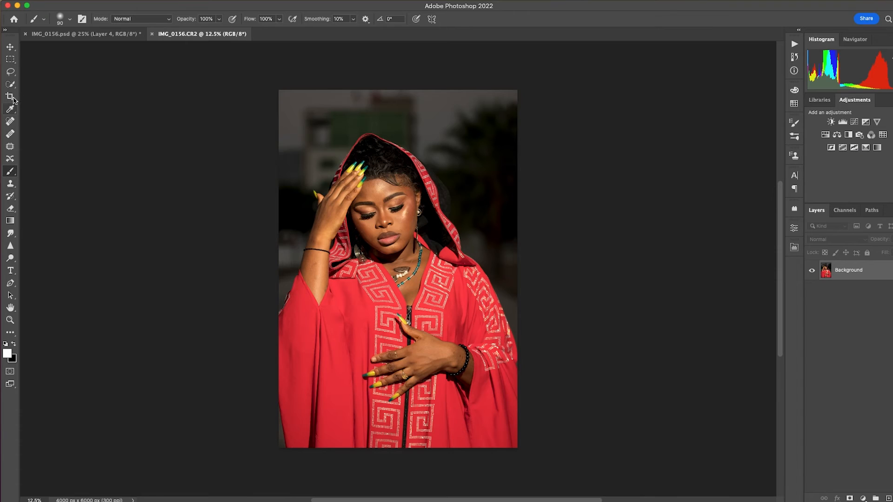
Crop the photo to a 4:5 ratio, tightening the frame above the hood and below the hand.
left_click(9, 97)
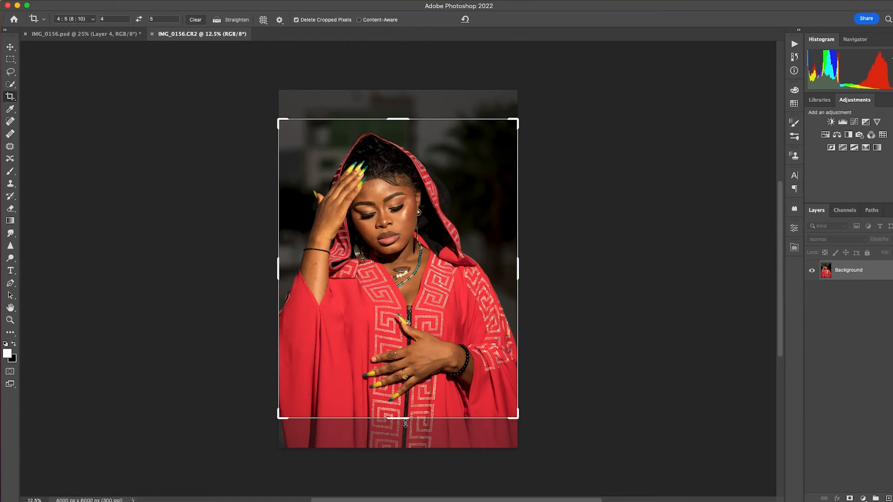
left_click_drag(403, 419, 403, 412)
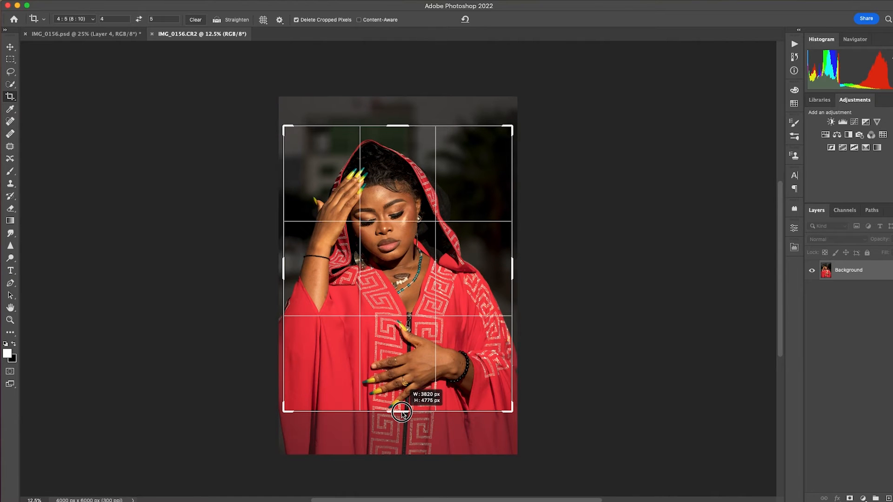
left_click_drag(393, 126, 394, 130)
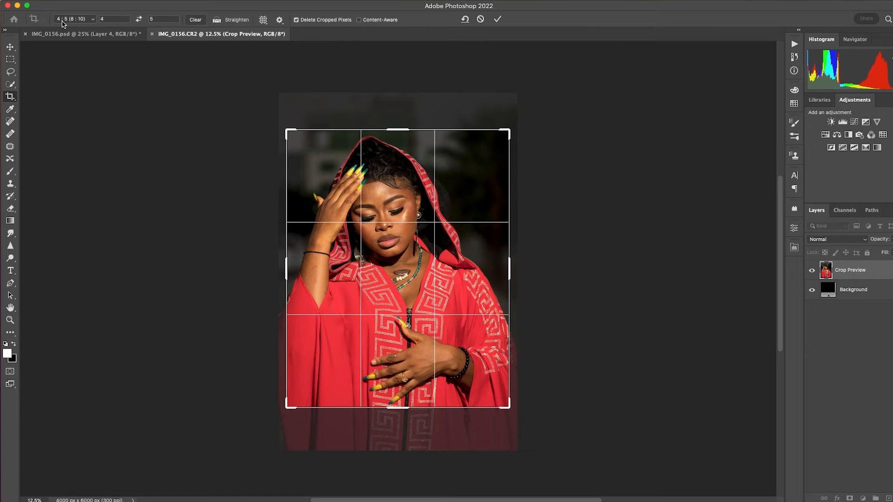
left_click(498, 20)
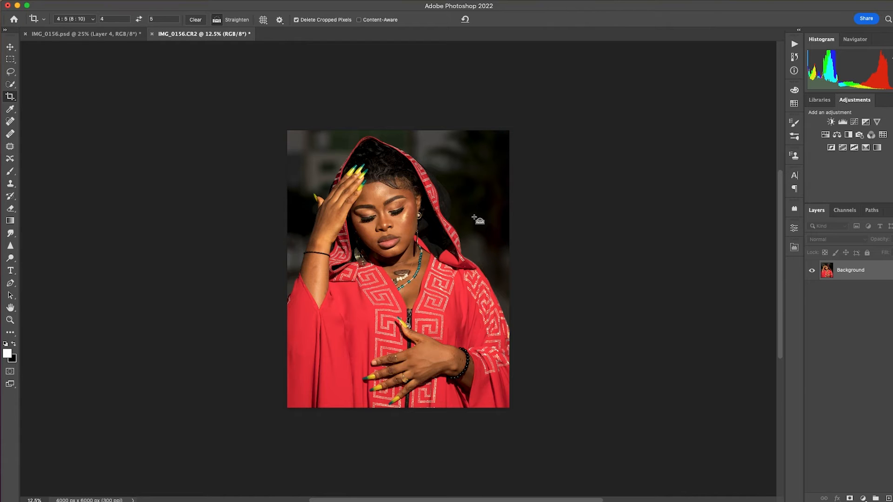
Duplicate the Background layer and select the Clone Stamp tool for the lower hand's missing fingernail.
key("super+equal")
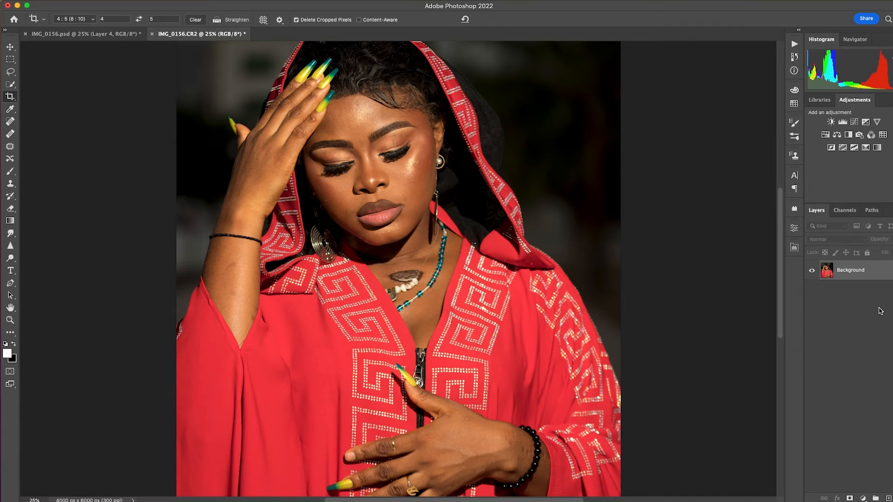
key("super+j")
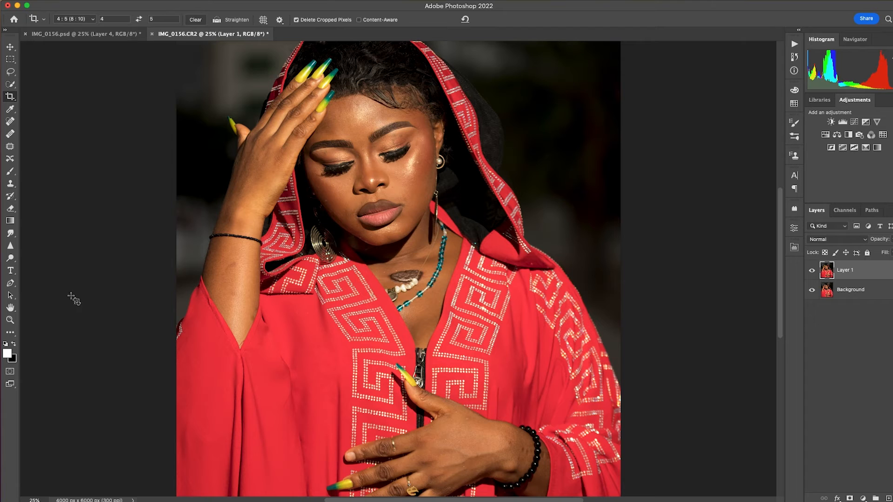
left_click(17, 181)
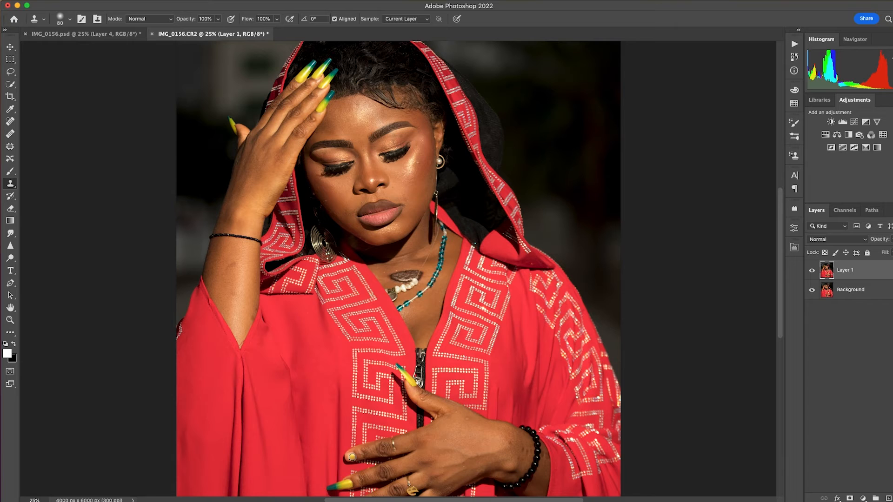
left_click_drag(346, 459, 331, 463)
Switch to IMG_0156.psd, select Layer 1, and toggle its visibility to compare the fingernail repair, leaving it shown.
left_click(101, 35)
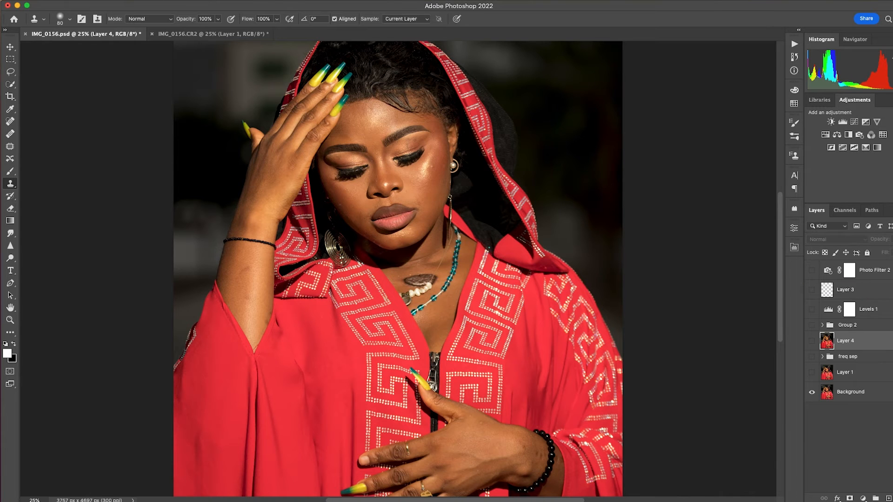
left_click(863, 377)
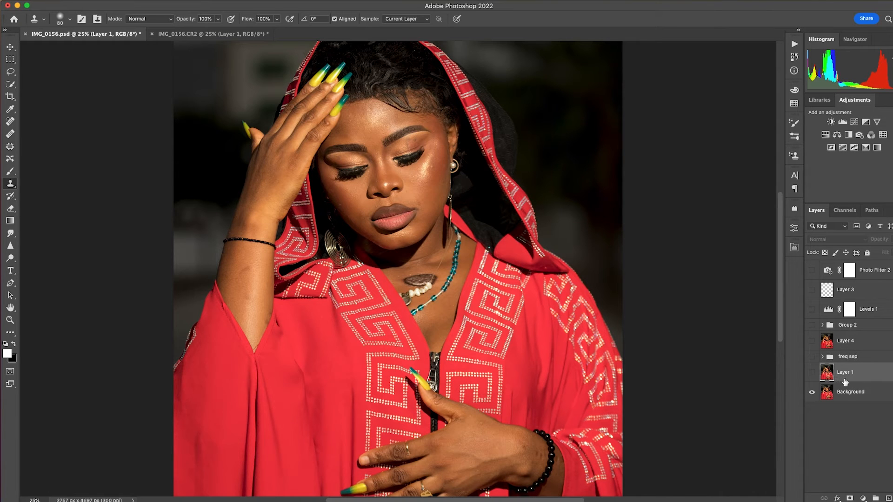
left_click(811, 374)
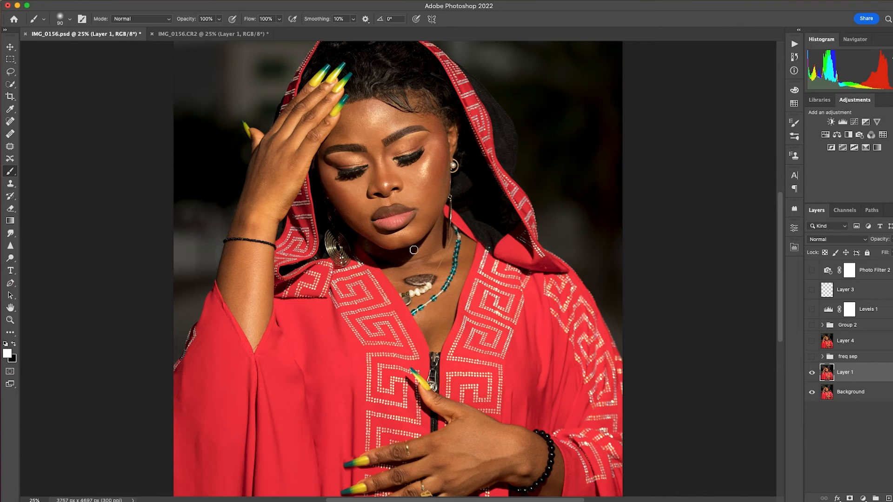
left_click(812, 372)
left_click(812, 374)
Show the freq sep group and toggle it to compare the skin with and without retouching.
left_click(812, 358)
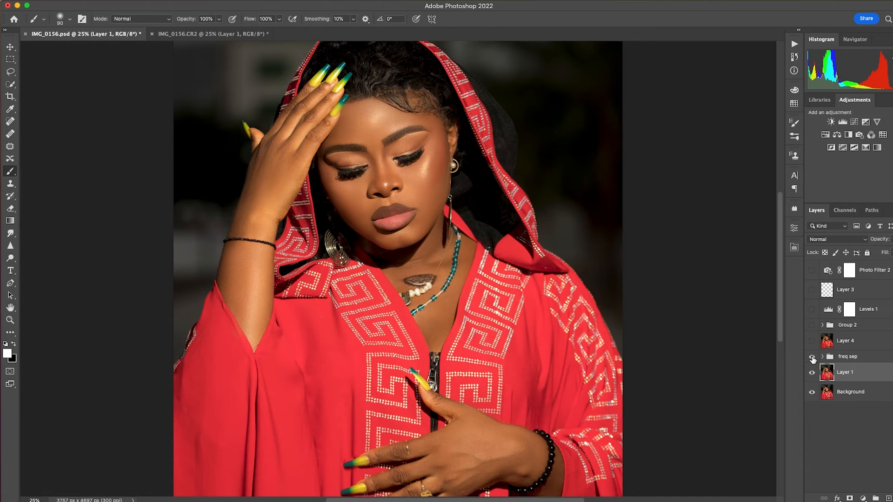
left_click(812, 358)
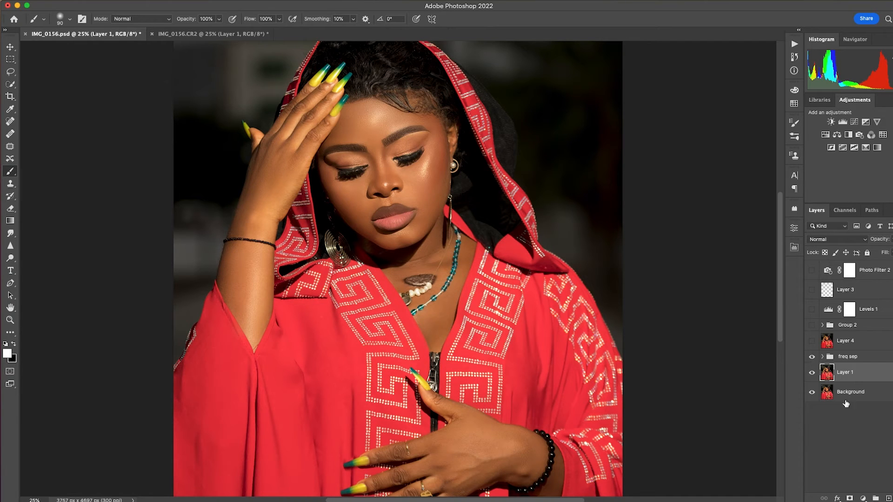
left_click(812, 358)
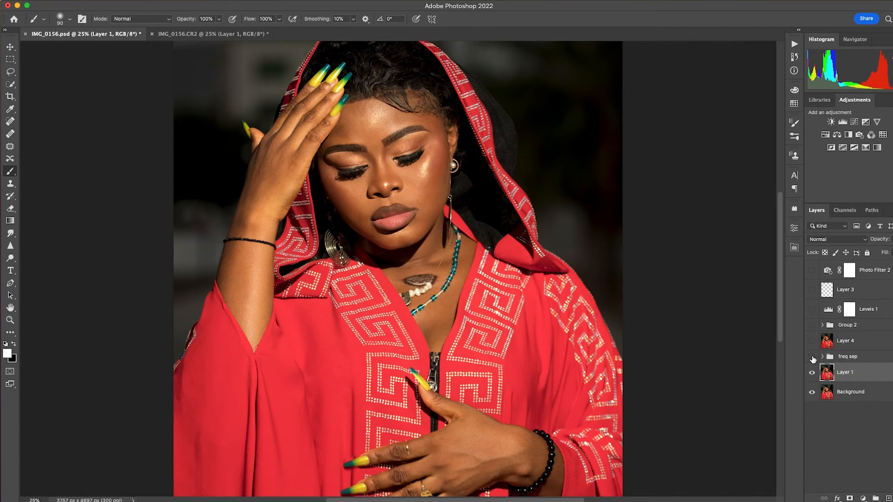
left_click(812, 358)
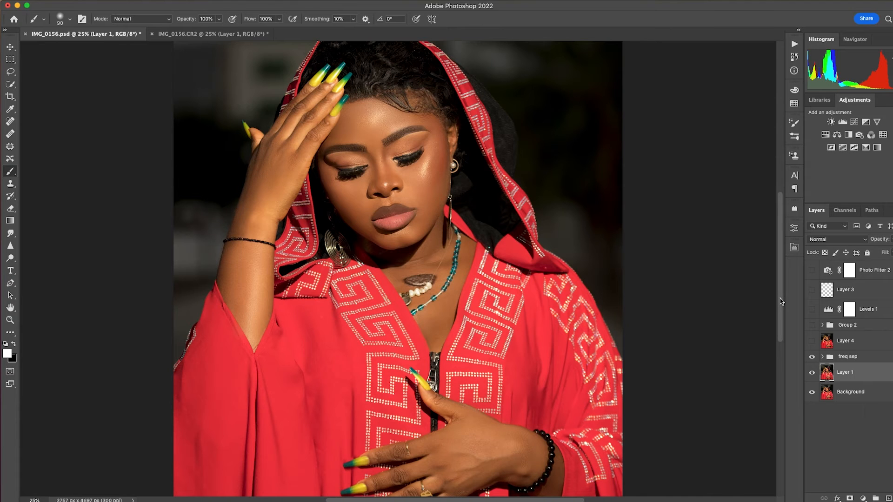
Toggle Layer 4 to compare its effect on the portrait, leave it shown, and select it.
left_click(812, 341)
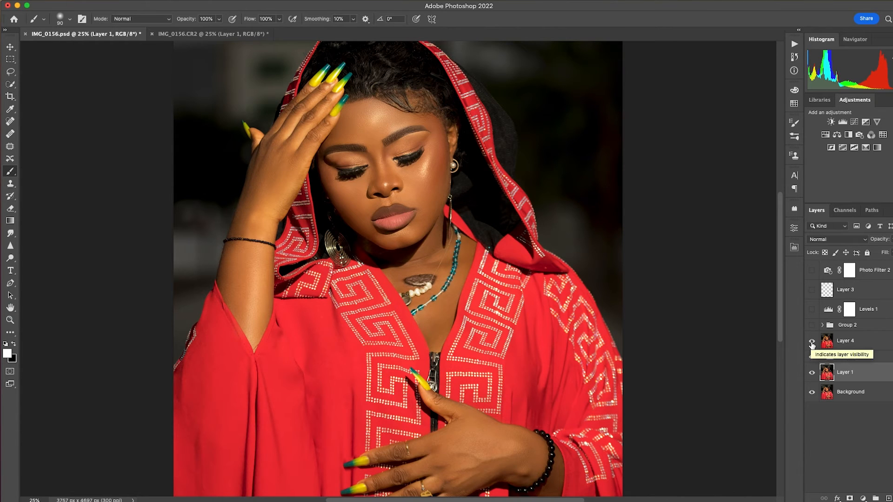
left_click(811, 343)
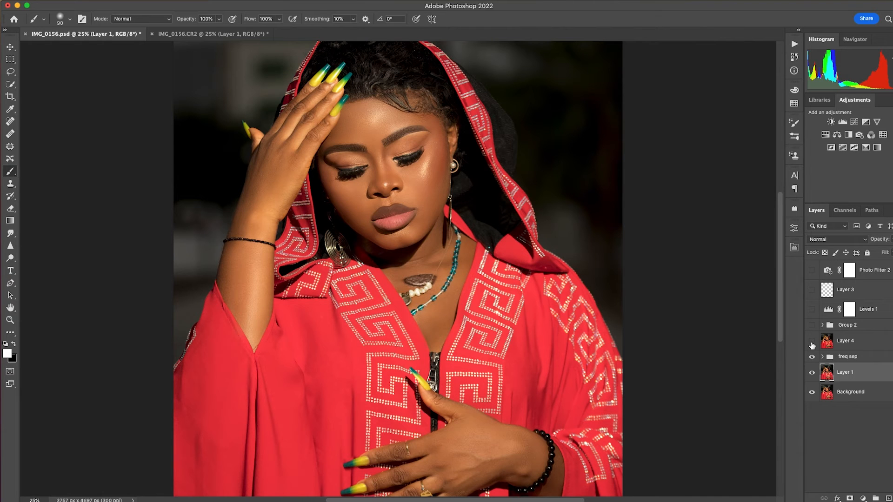
left_click(811, 344)
left_click(812, 343)
left_click(812, 343)
left_click(851, 343)
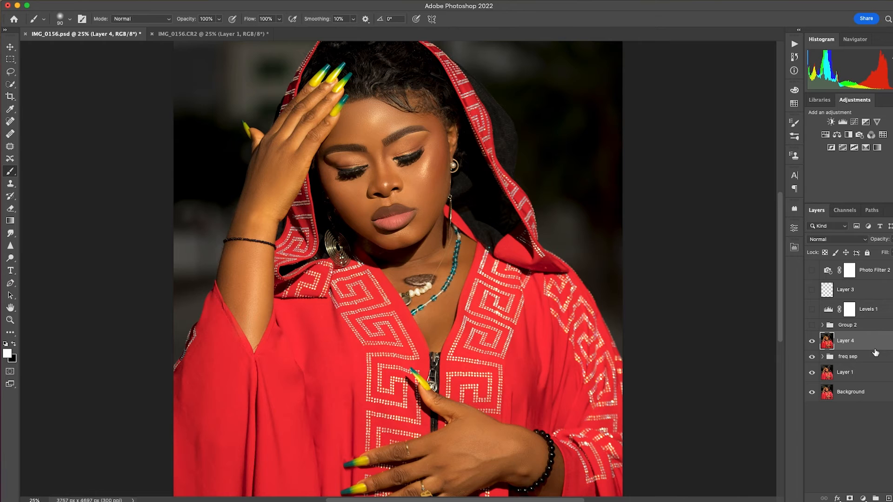
Delete Layer 4, undo the deletion, and compare the portrait with the layer hidden and shown.
left_click_drag(886, 349, 888, 498)
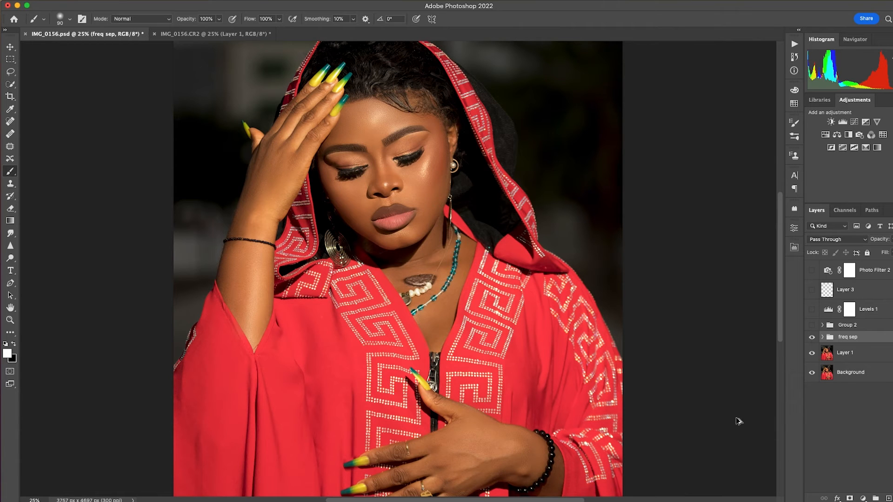
key("super+z")
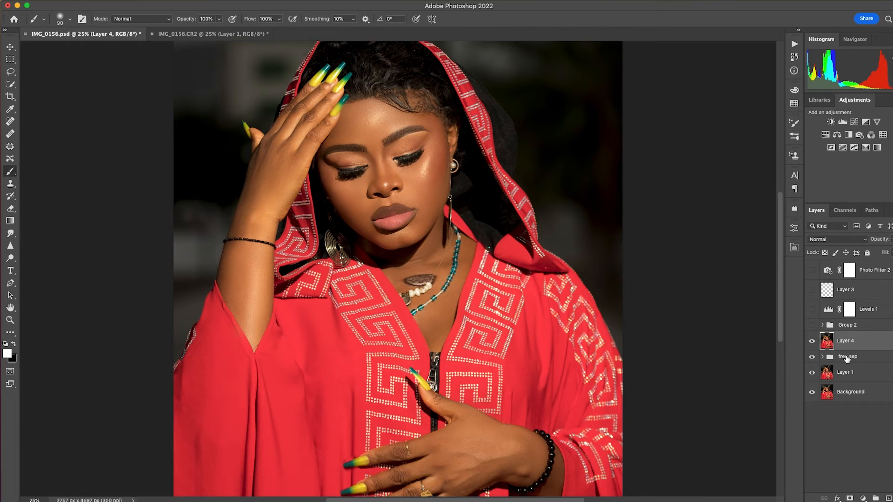
left_click(811, 342)
left_click(811, 343)
Open Layer 4 in the Camera Raw Filter with side-by-side before and after views, and bring up its Camera Calibration settings.
left_click(223, 1)
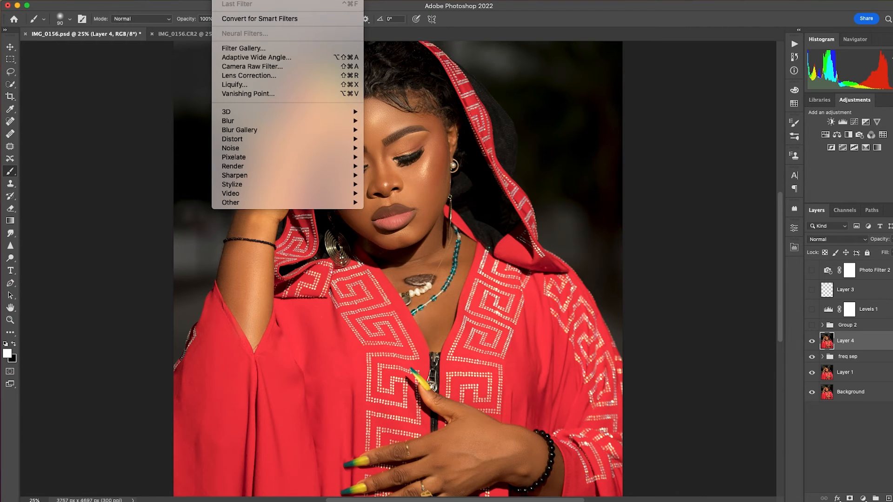
left_click(253, 66)
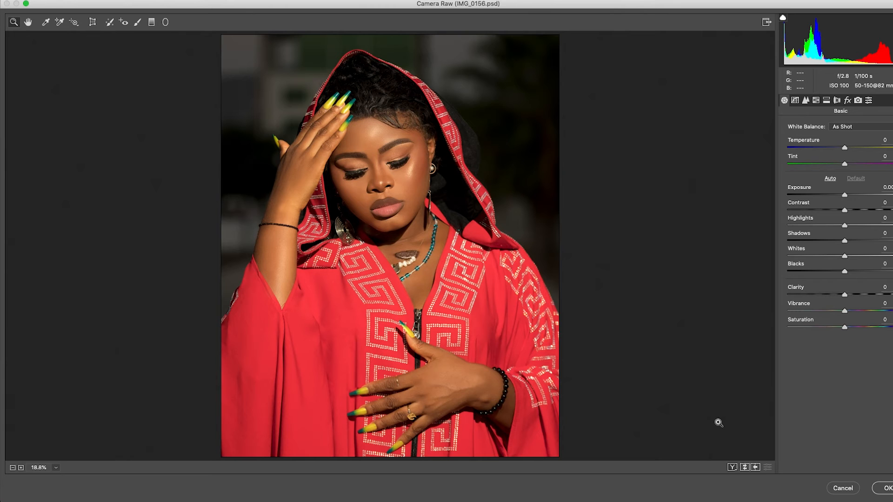
left_click(732, 465)
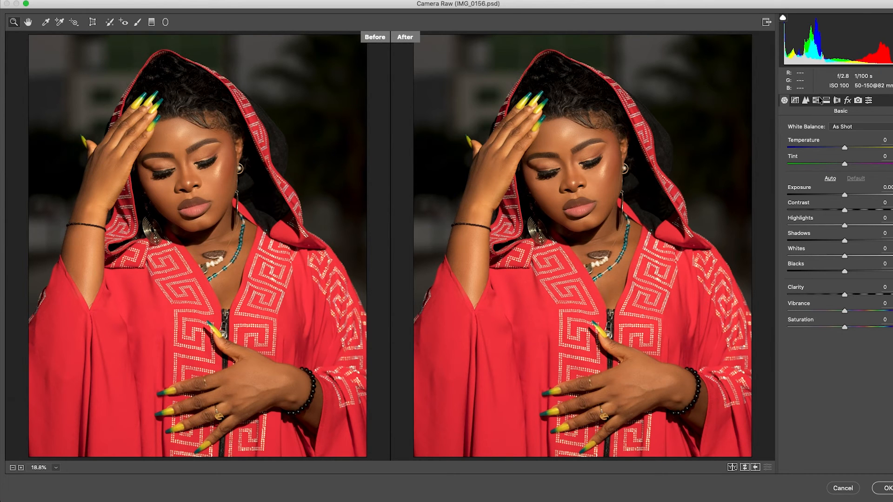
left_click(858, 100)
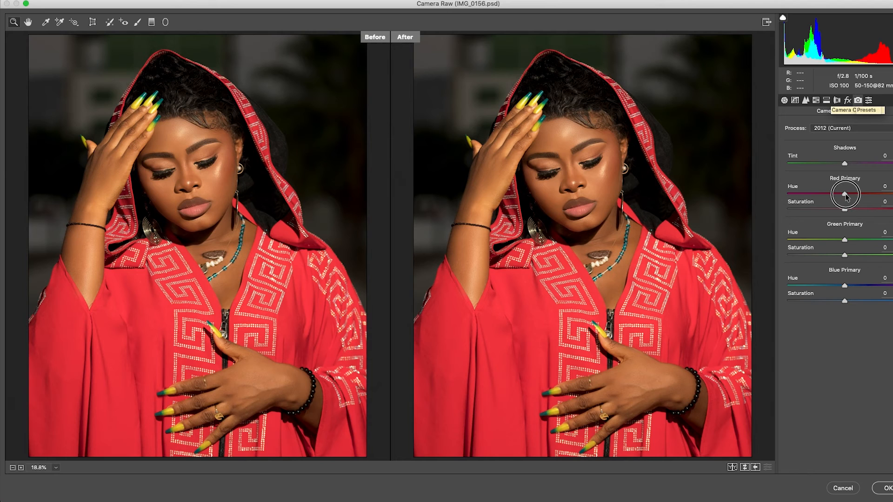
Set the Red Primary hue to +1 and its saturation to +9 in the camera calibration.
left_click_drag(846, 195, 846, 194)
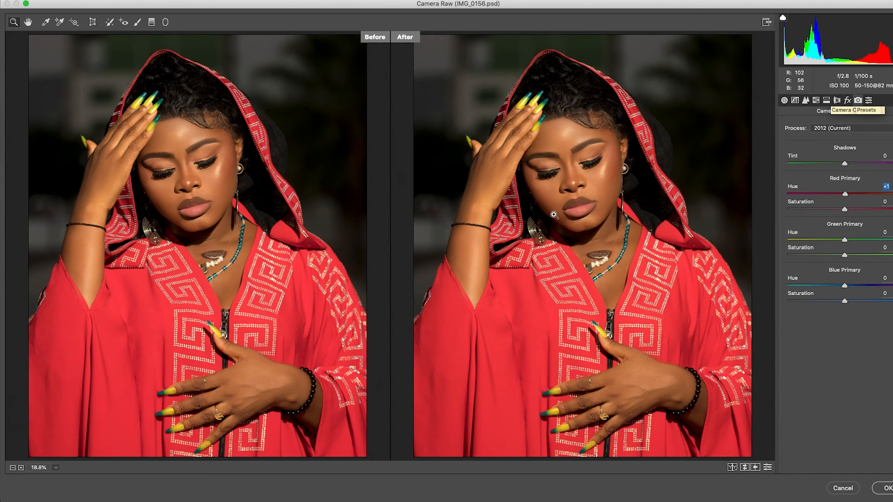
left_click(844, 208)
left_click_drag(845, 210, 850, 213)
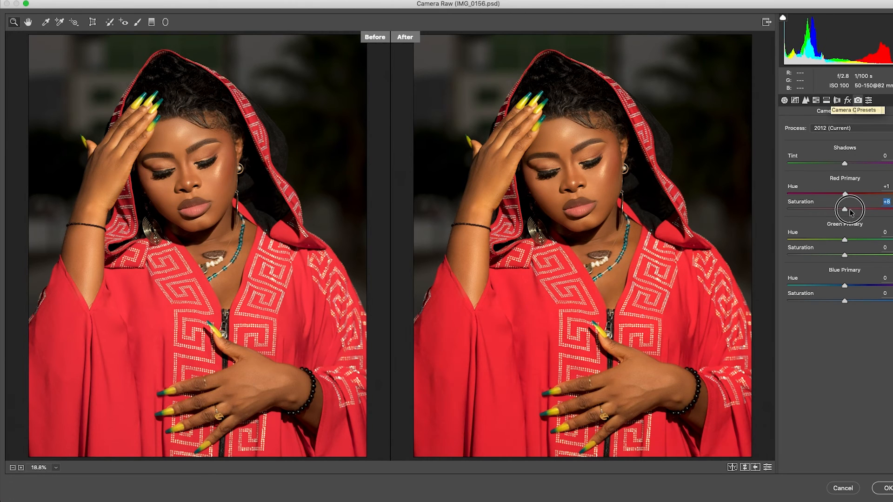
left_click_drag(852, 213, 853, 213)
Set Green Primary hue to -3 and raise its saturation slightly, nudge Blue Primary hue up and saturation down, and apply the filter.
left_click_drag(845, 241, 843, 240)
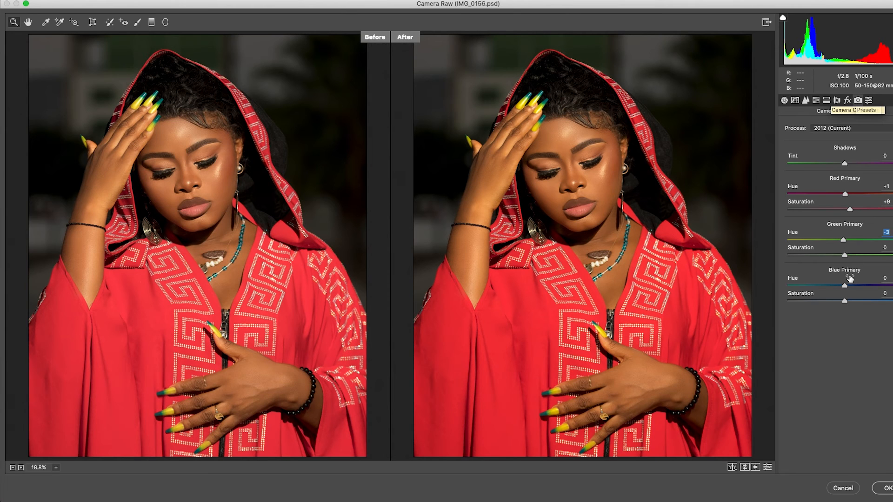
left_click_drag(844, 256, 847, 258)
left_click_drag(846, 288, 847, 288)
left_click_drag(847, 288, 847, 287)
left_click_drag(844, 300, 841, 301)
left_click(887, 488)
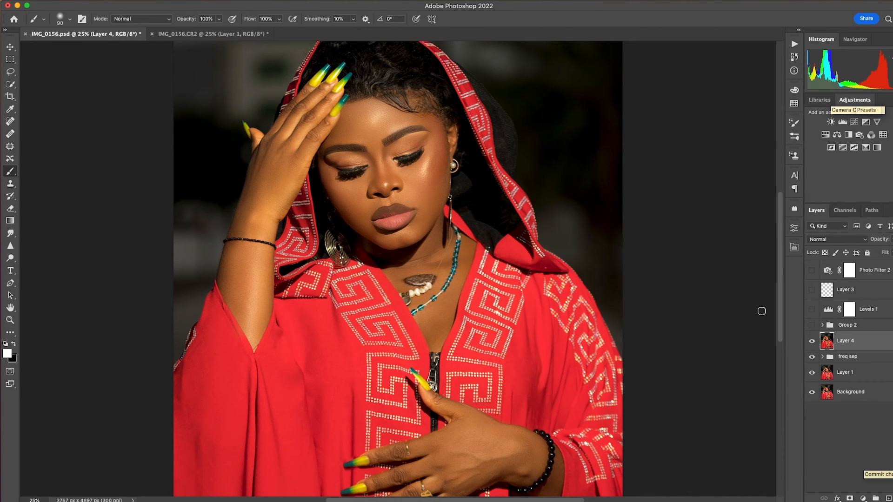
Compare the portrait with Layer 4 hidden and shown to judge the calibration changes, leaving the layer visible.
left_click(812, 342)
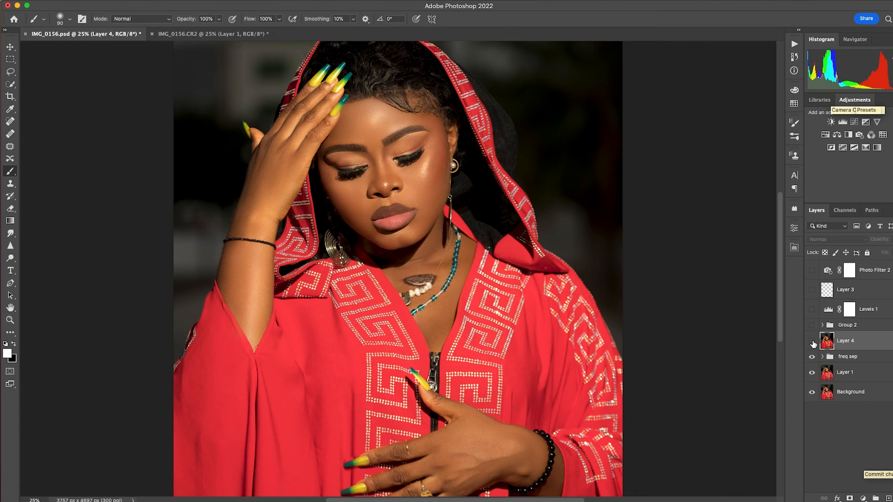
left_click(812, 342)
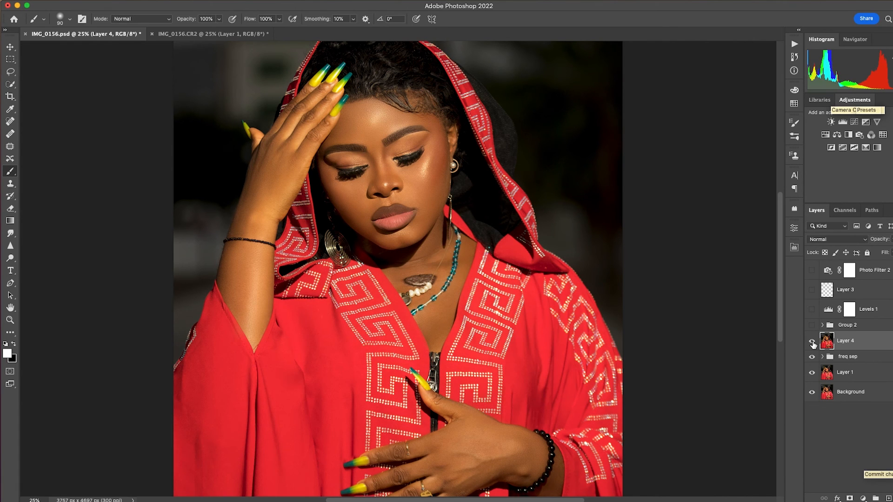
left_click(812, 342)
left_click(812, 342)
Show the Levels 1 adjustment layer and set its white input level to 216 to brighten the portrait.
left_click(812, 310)
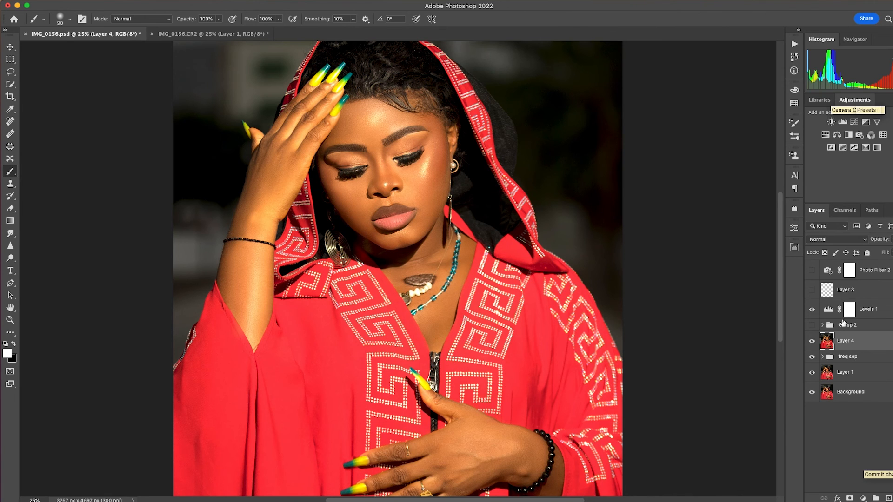
left_click(865, 314)
double_click(827, 310)
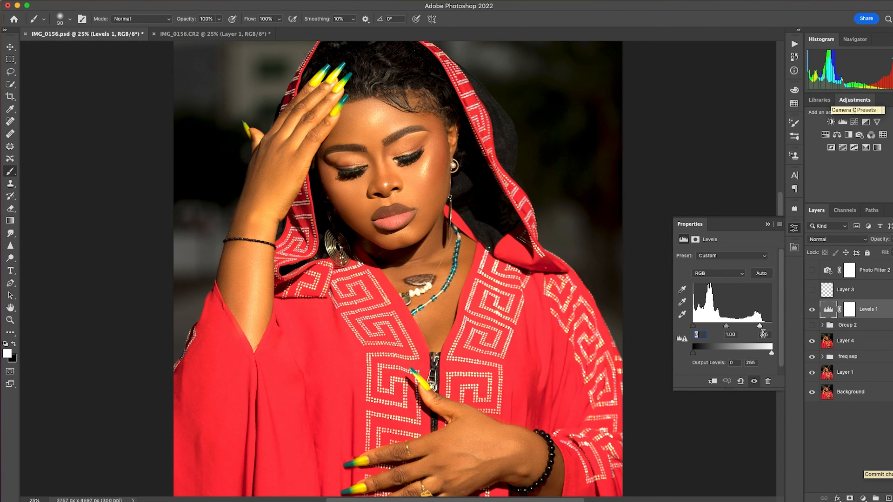
left_click_drag(759, 325, 772, 325)
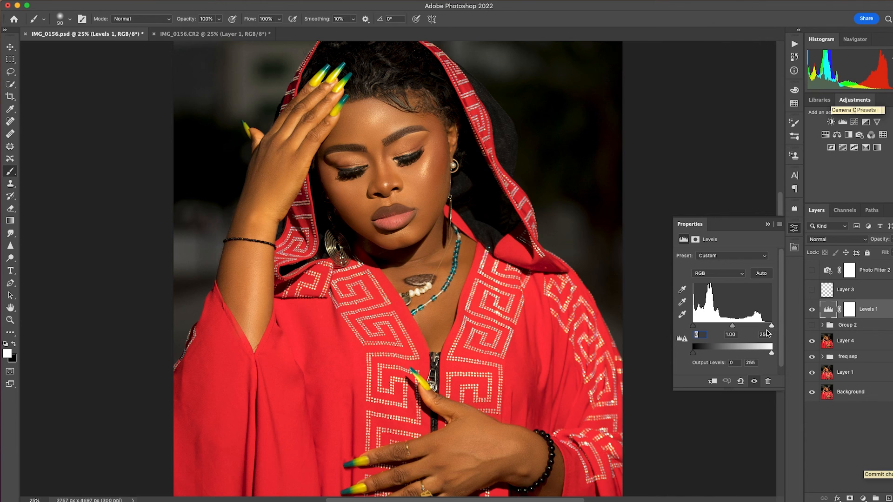
left_click_drag(771, 325, 761, 328)
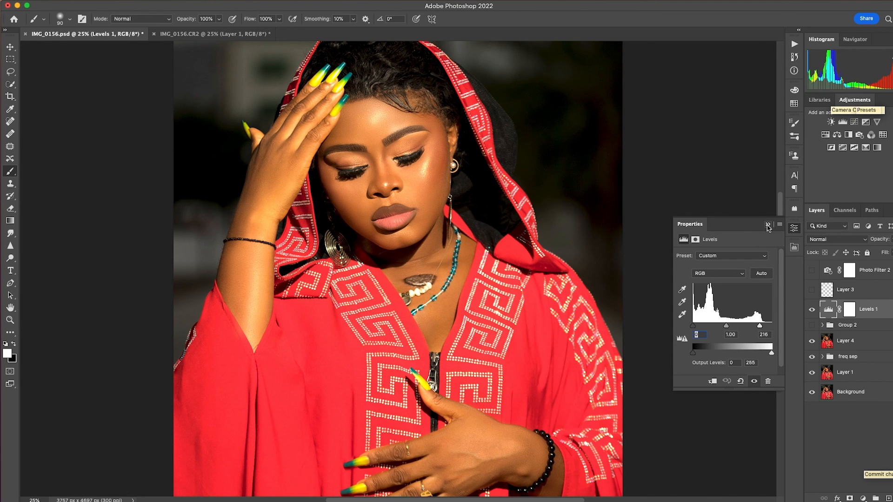
left_click(768, 224)
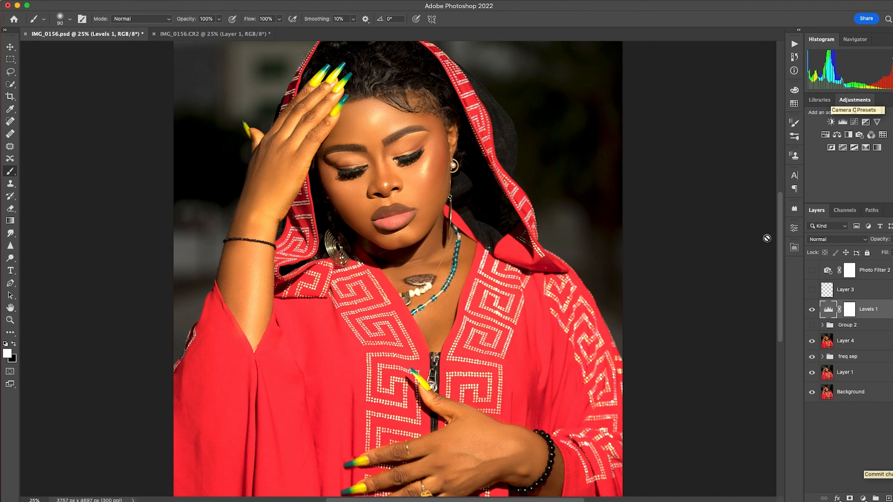
Compare the portrait with the Levels 1 adjustment hidden and shown, leaving it visible.
left_click(812, 310)
left_click(812, 310)
left_click(811, 310)
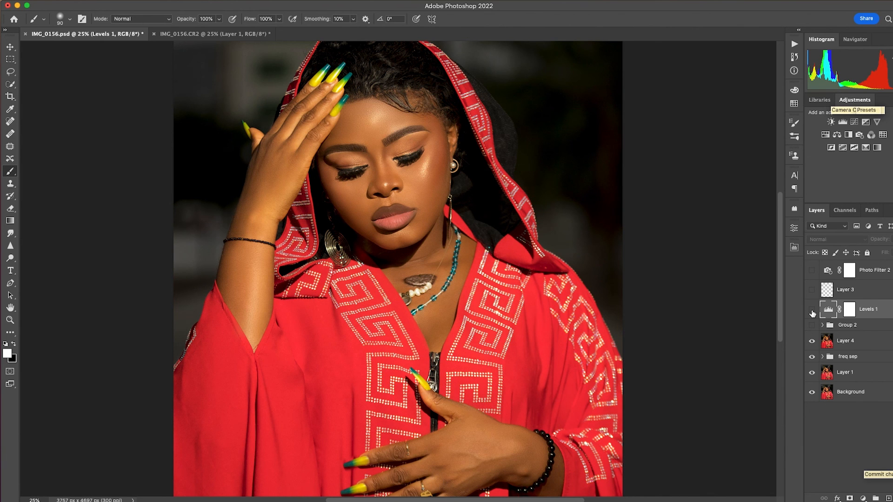
left_click(811, 310)
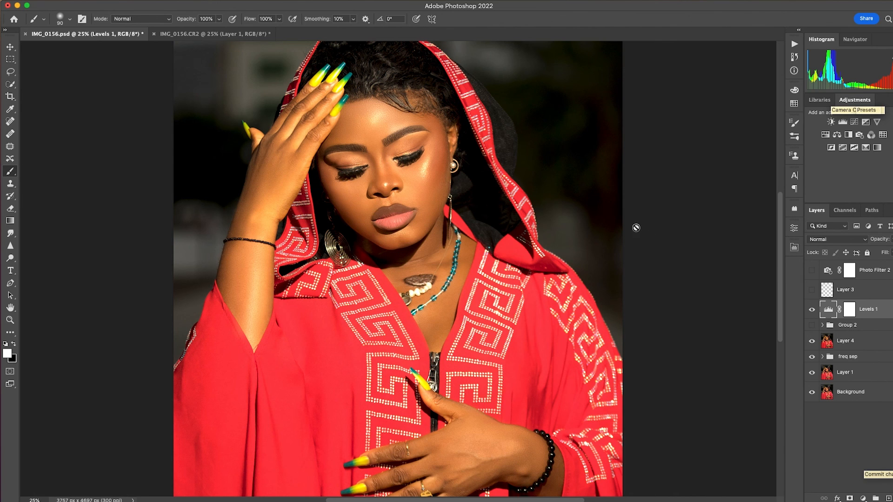
Show the Photo Filter 2 layer, toggle it to compare the colour, and review its filter settings.
left_click(812, 273)
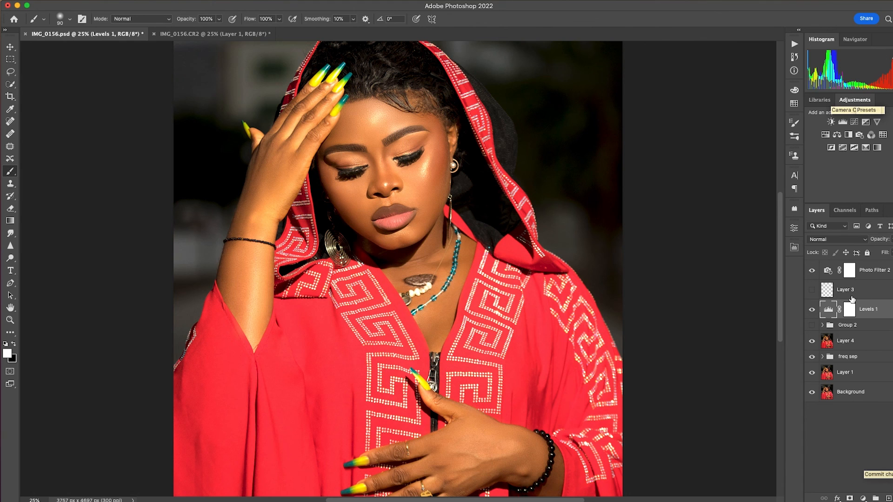
left_click(811, 270)
left_click(811, 271)
double_click(831, 272)
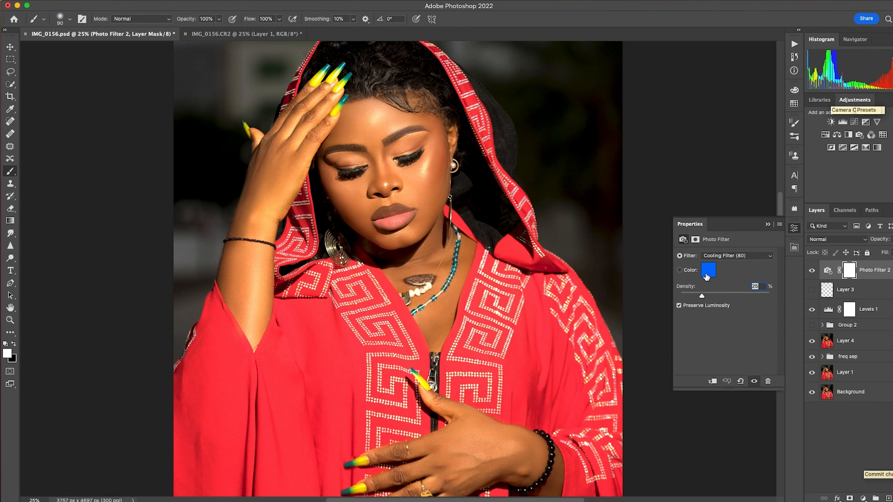
left_click(767, 224)
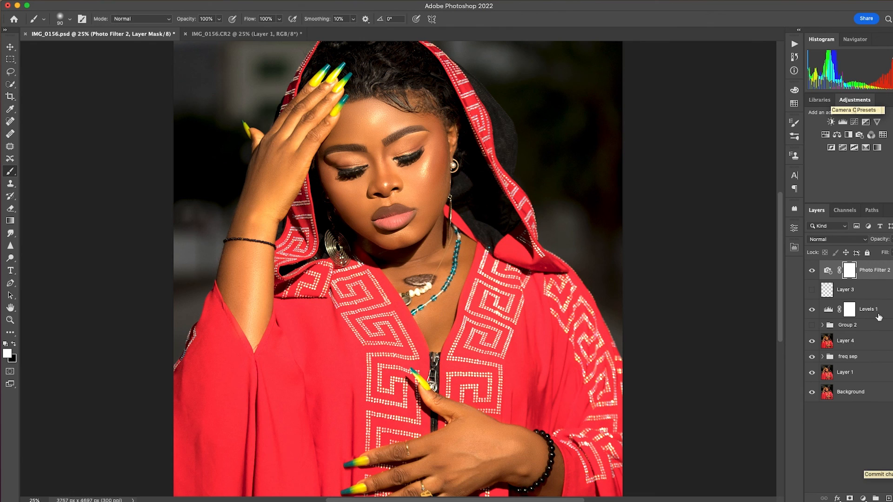